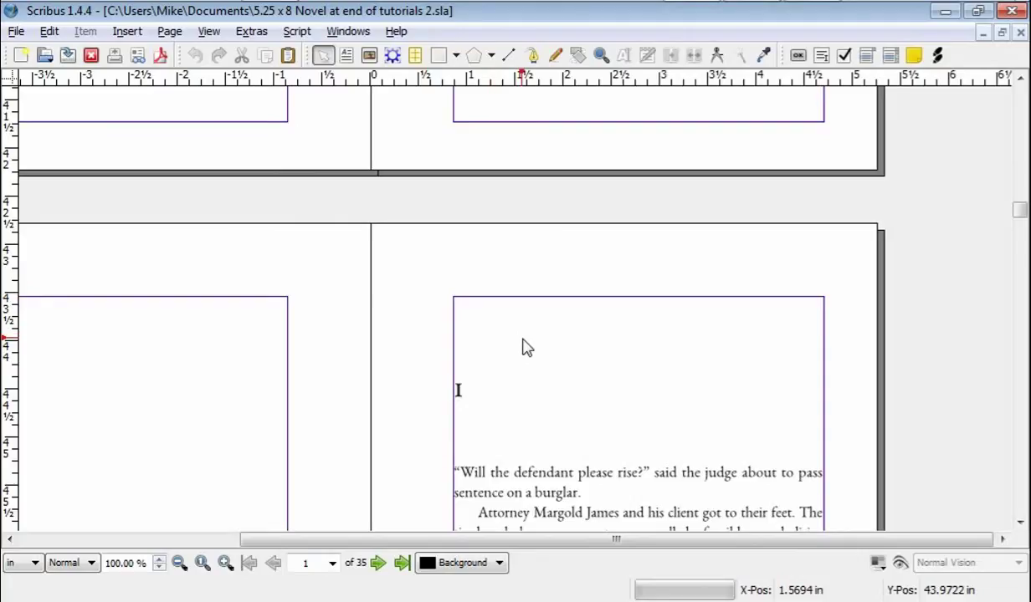
# Step: Browse the document and make page 9, the PART ONE page, the current page
pyautogui.scroll(7, 525, 347)
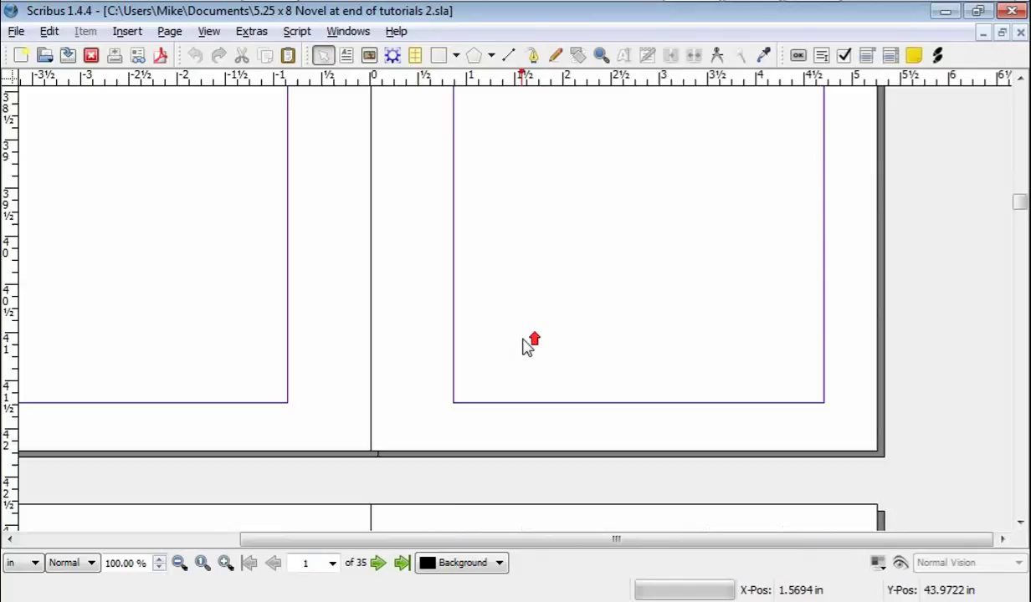
pyautogui.scroll(2, 525, 346)
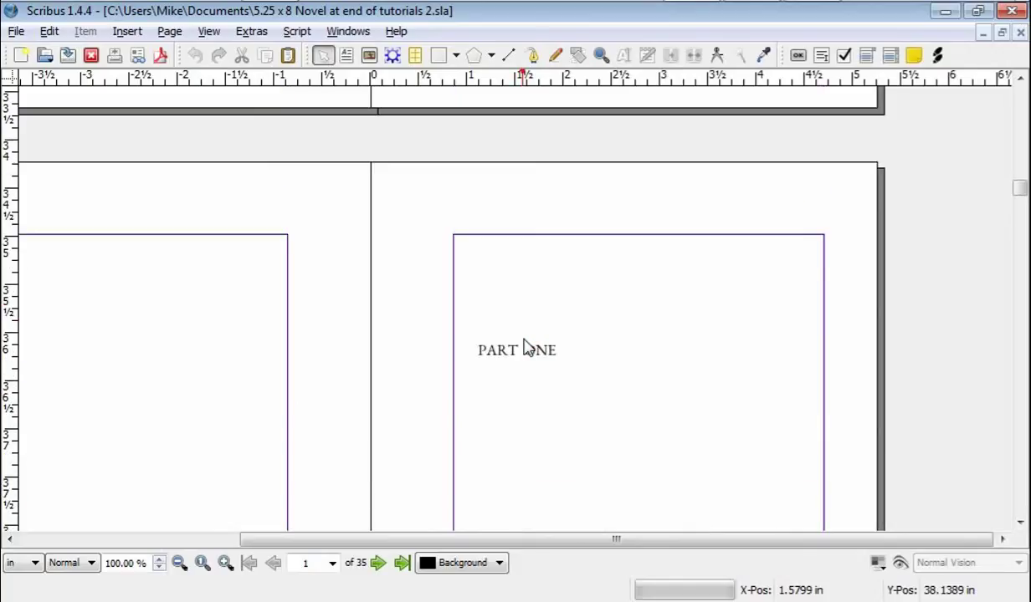
pyautogui.scroll(-4, 526, 346)
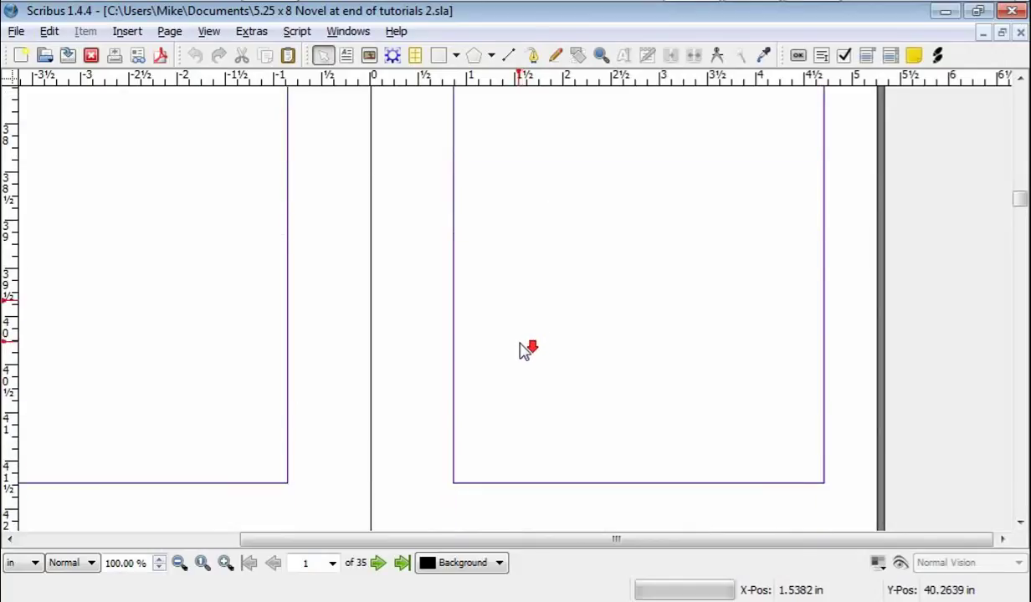
pyautogui.scroll(-3, 522, 350)
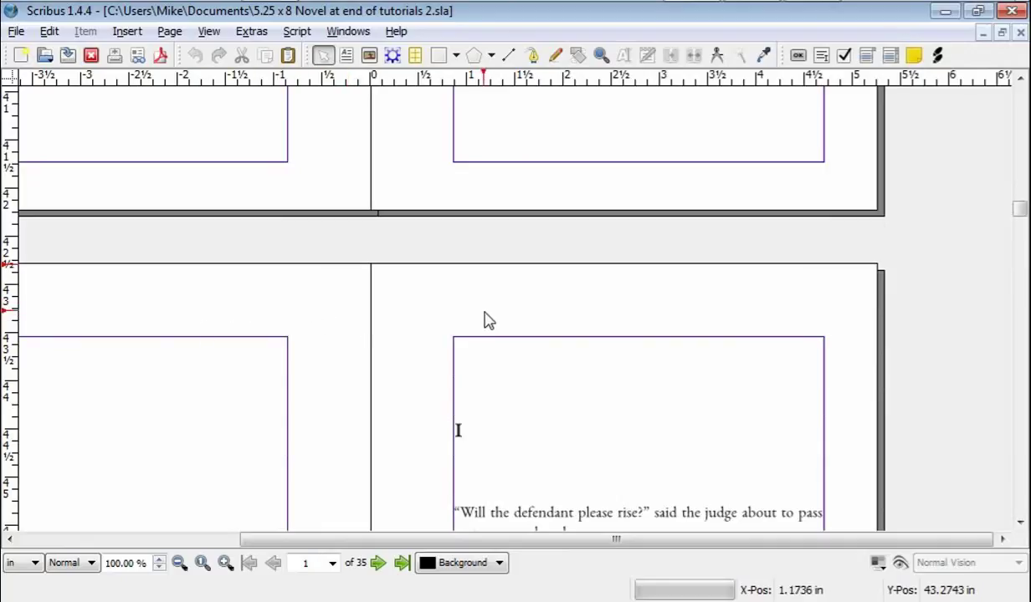
pyautogui.scroll(1, 491, 320)
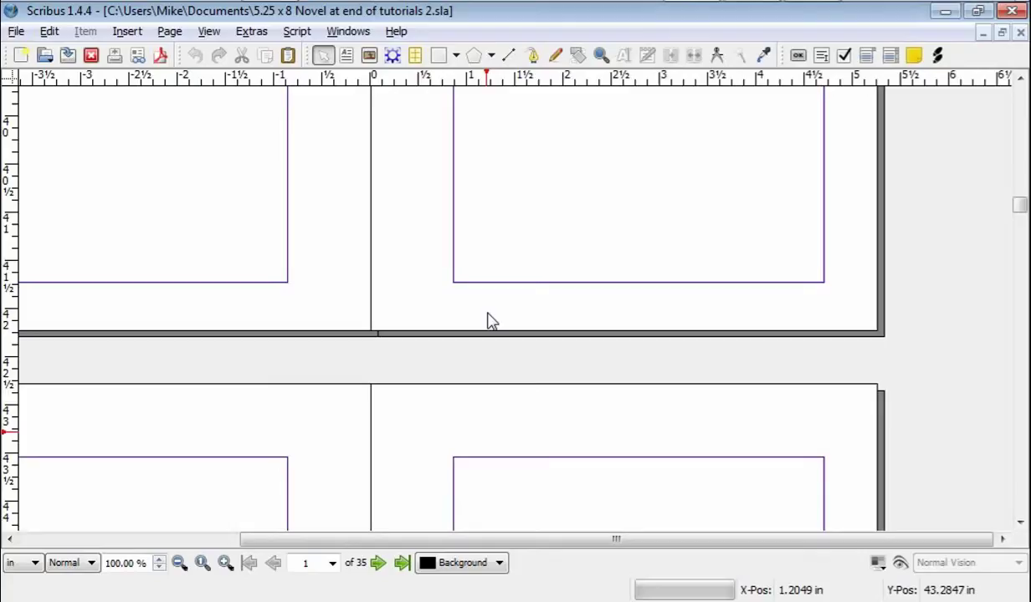
pyautogui.scroll(-1, 490, 321)
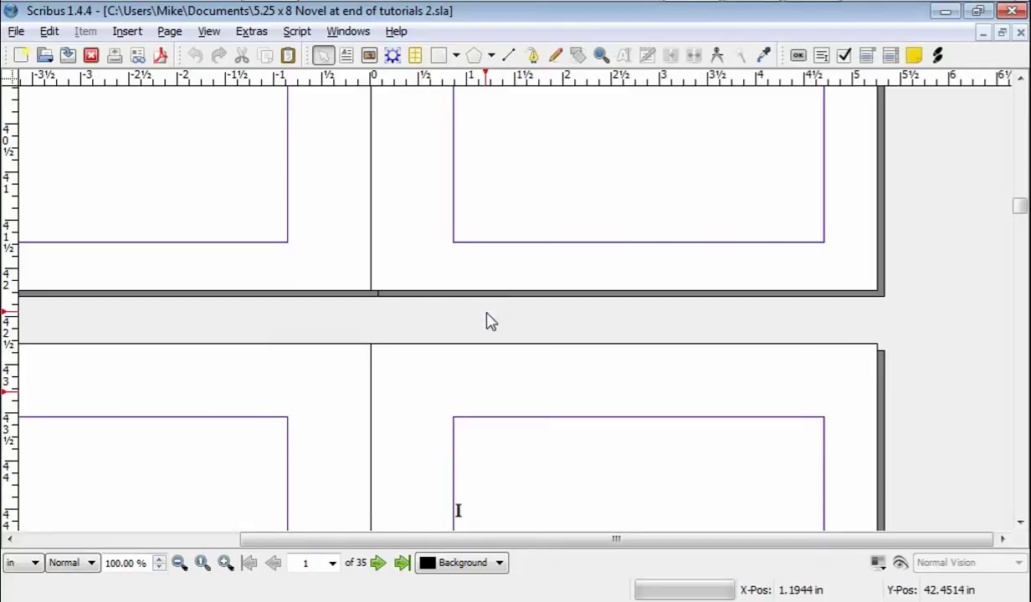
pyautogui.scroll(5, 490, 324)
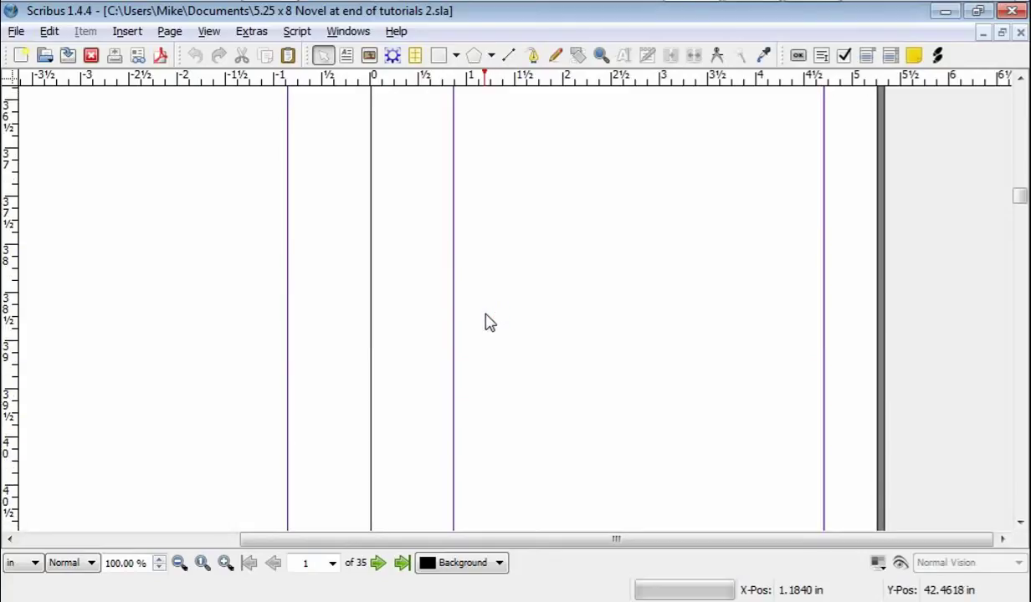
pyautogui.scroll(5, 491, 323)
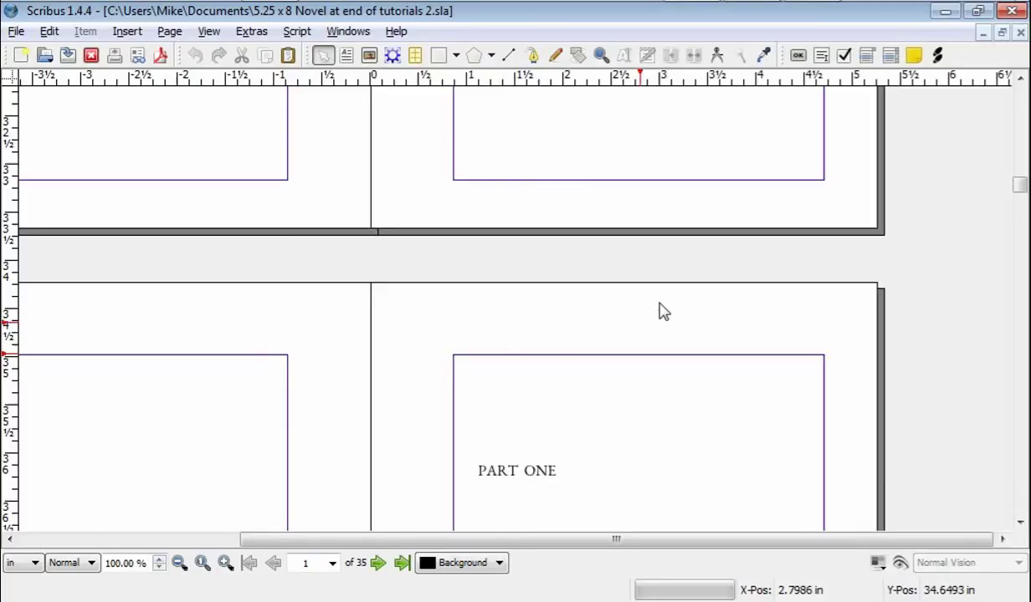
pyautogui.scroll(-6, 657, 312)
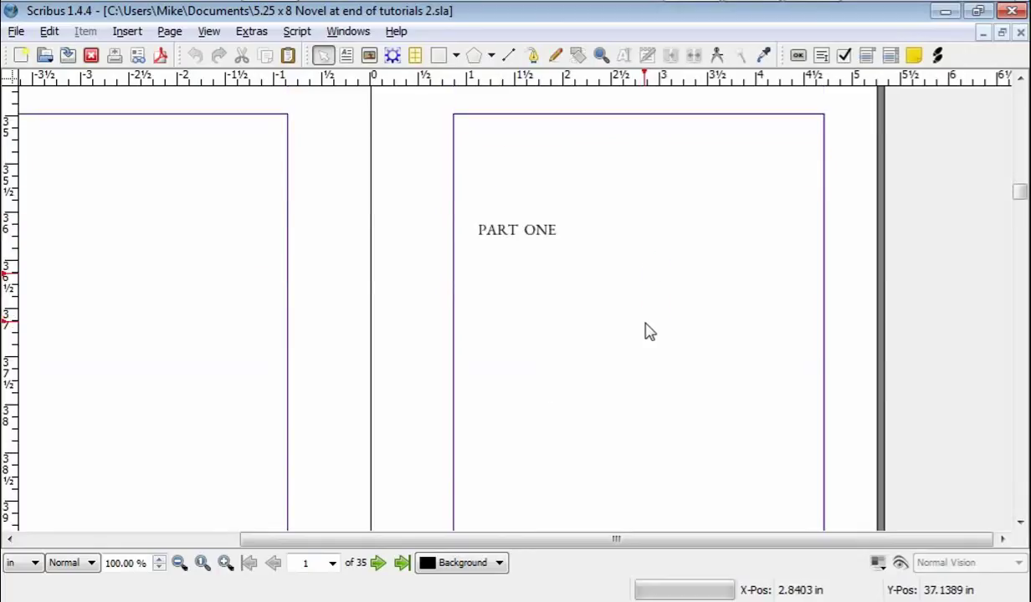
pyautogui.scroll(-8, 645, 330)
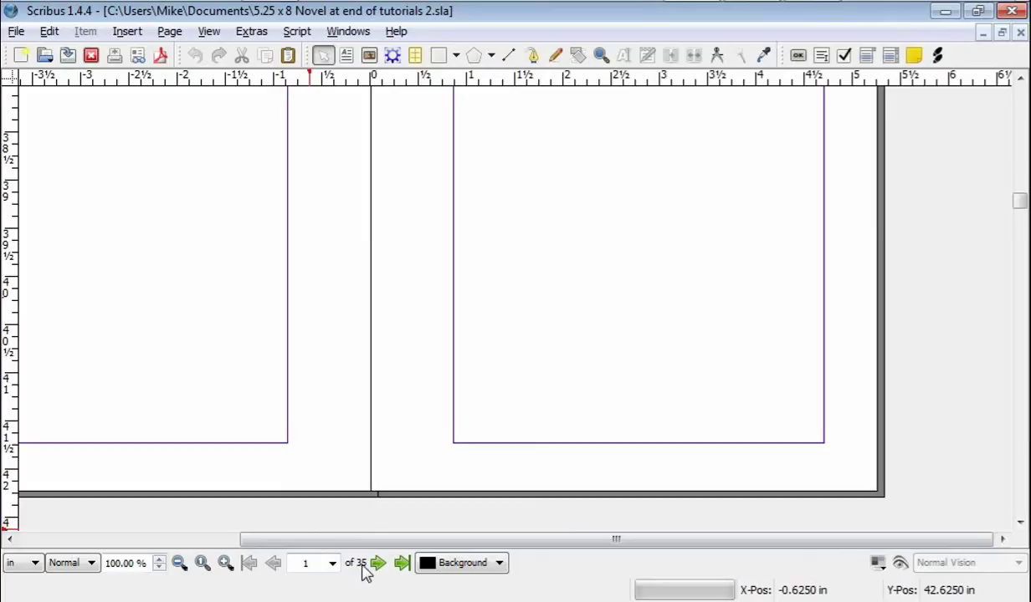
pyautogui.scroll(-5, 690, 251)
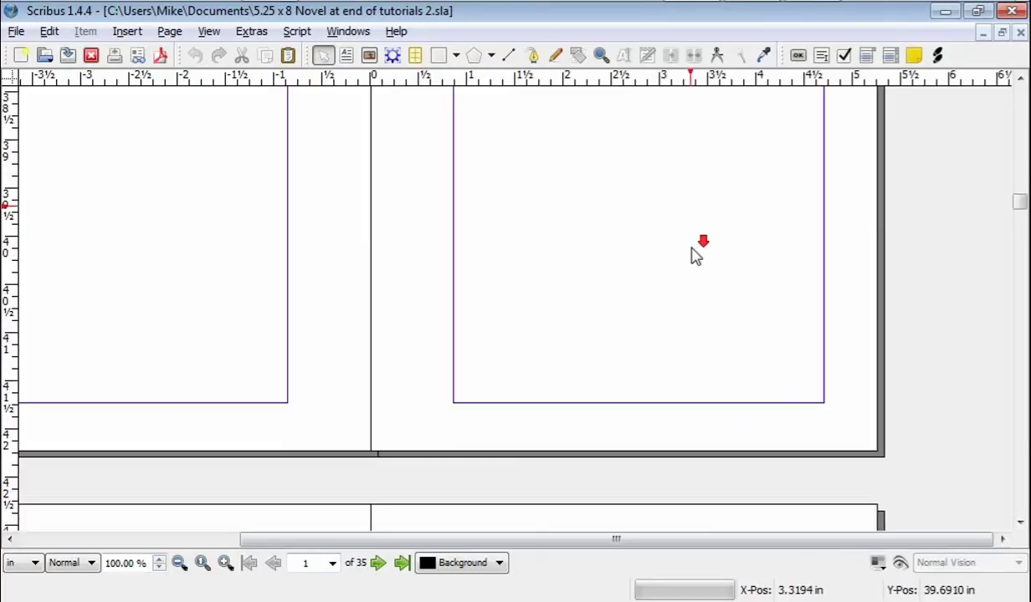
pyautogui.scroll(-3, 695, 255)
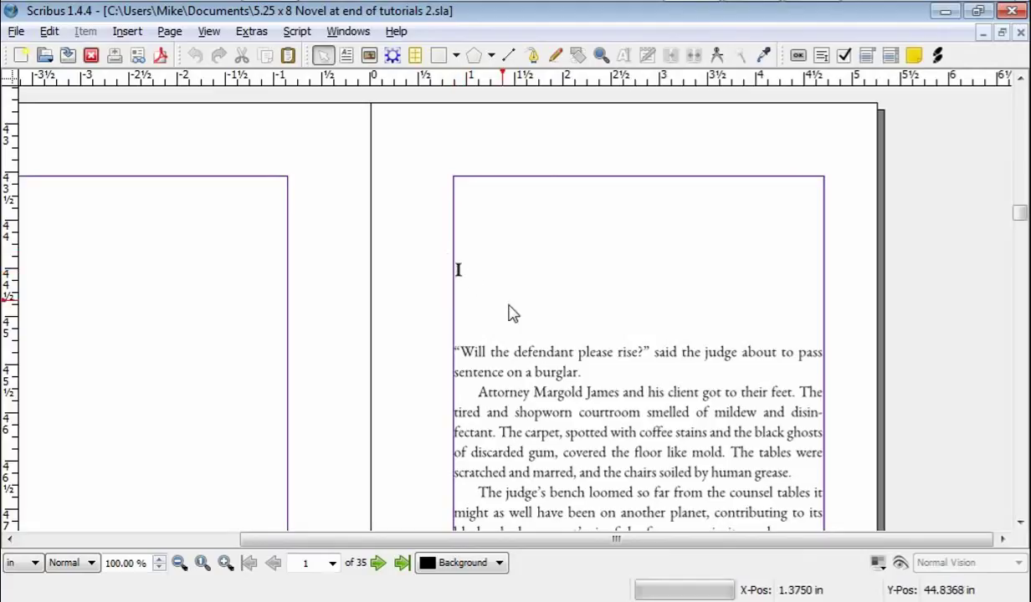
pyautogui.scroll(-4, 565, 368)
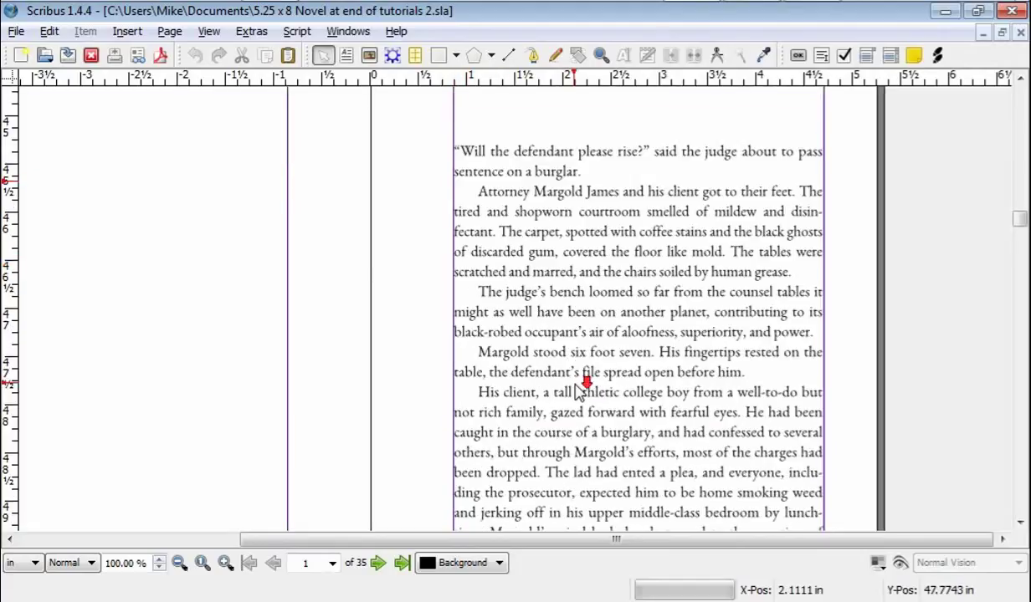
pyautogui.scroll(-8, 577, 389)
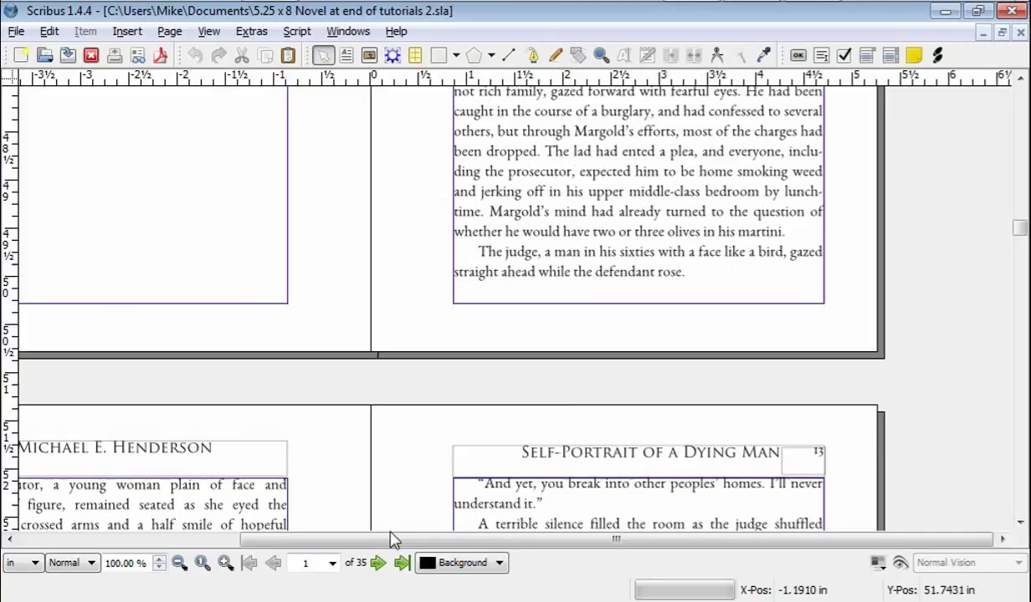
pyautogui.moveTo(392, 540); pyautogui.dragTo(232, 540)
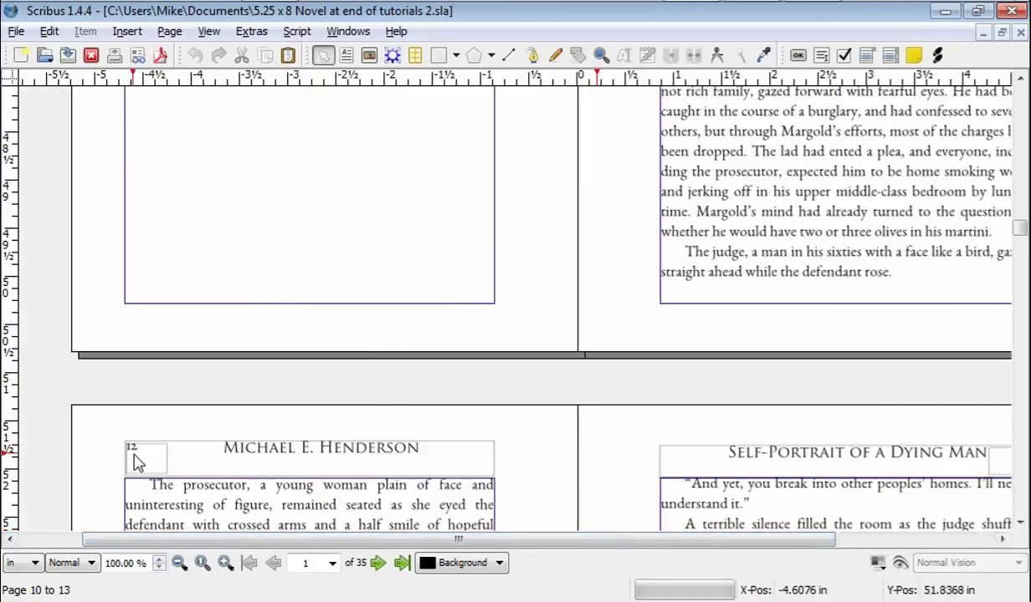
pyautogui.moveTo(387, 543); pyautogui.dragTo(437, 542)
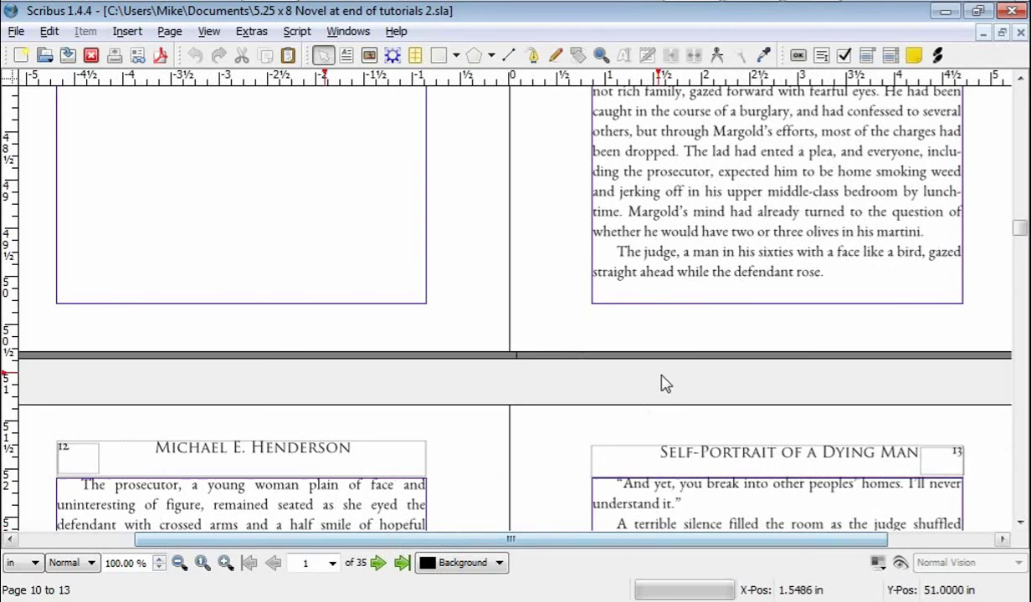
pyautogui.scroll(5, 670, 384)
pyautogui.scroll(3, 680, 392)
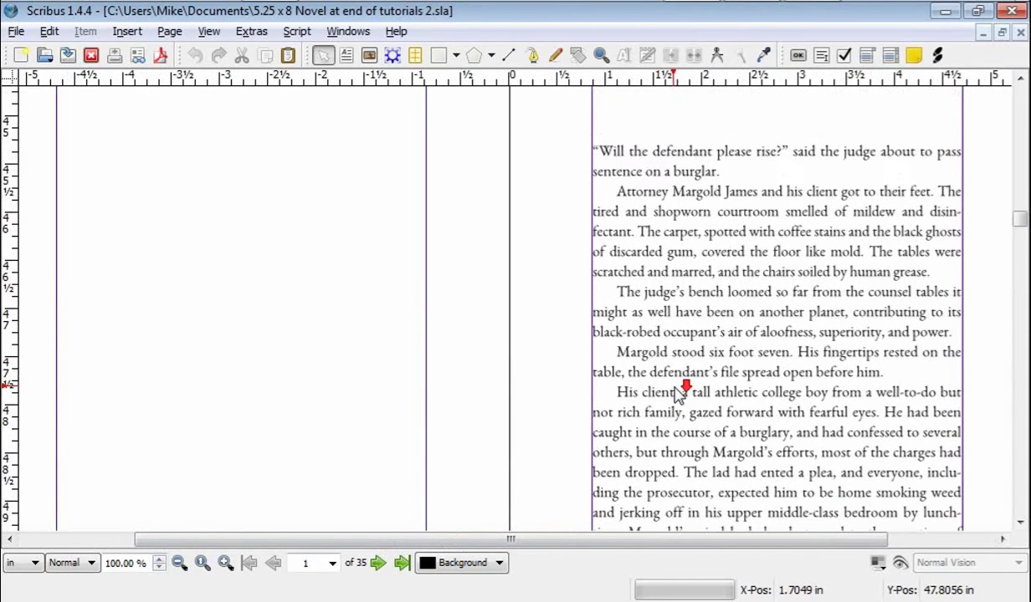
pyautogui.scroll(3, 682, 393)
pyautogui.scroll(3, 679, 392)
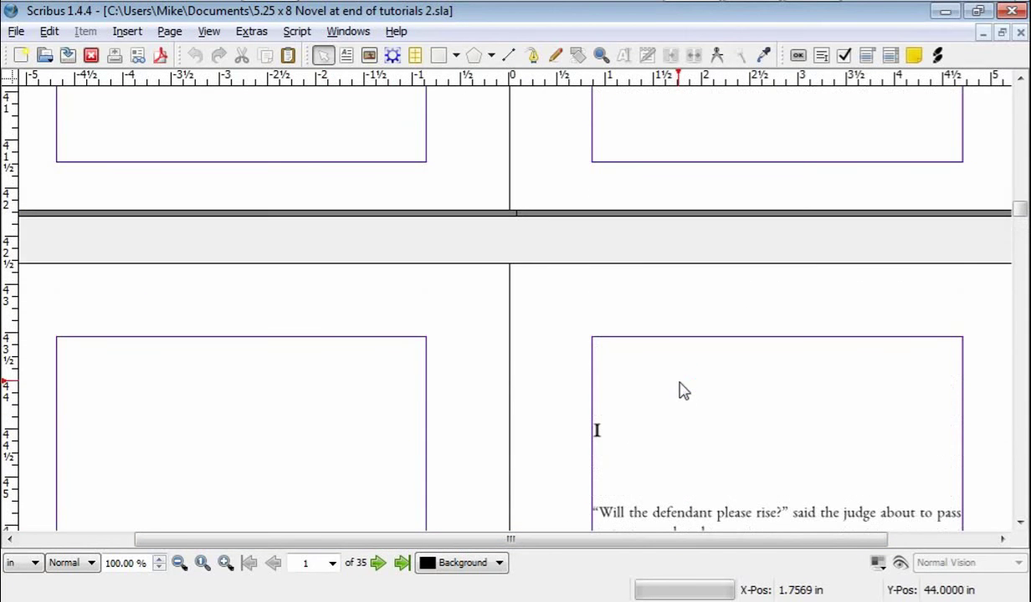
pyautogui.scroll(3, 682, 393)
pyautogui.scroll(5, 683, 399)
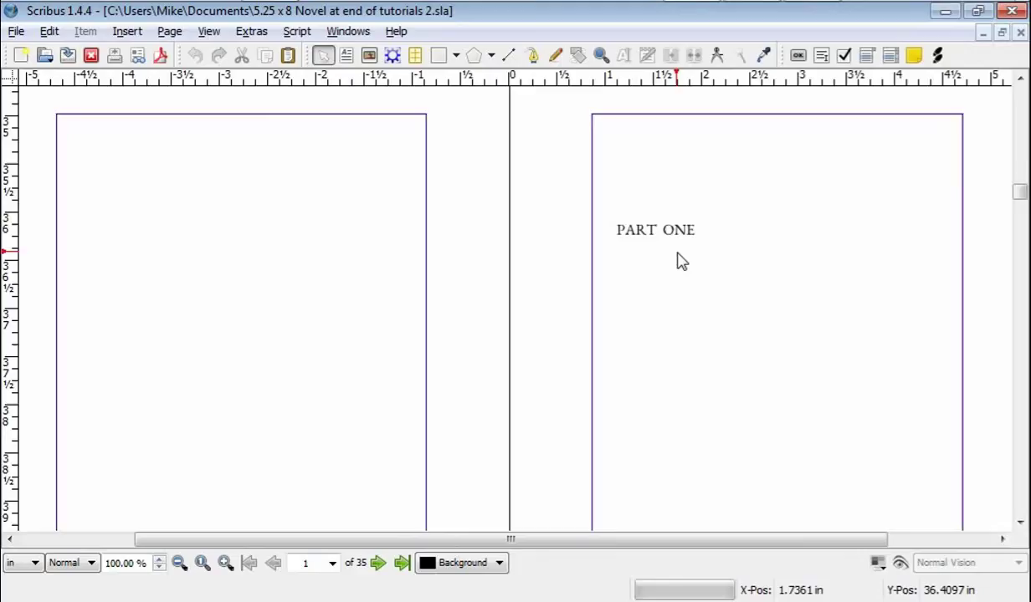
pyautogui.scroll(-10, 679, 261)
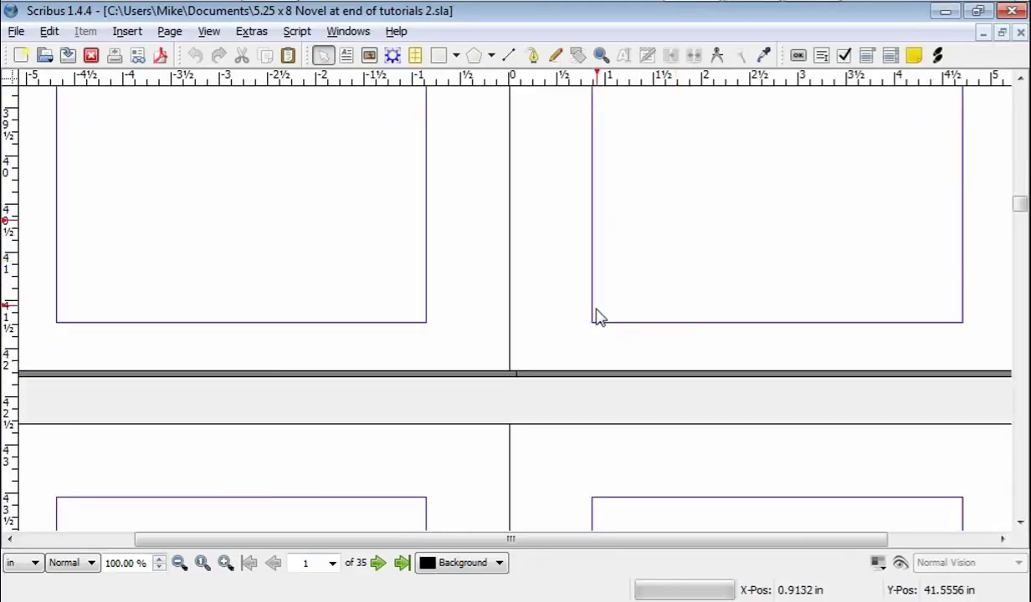
pyautogui.click(561, 323)
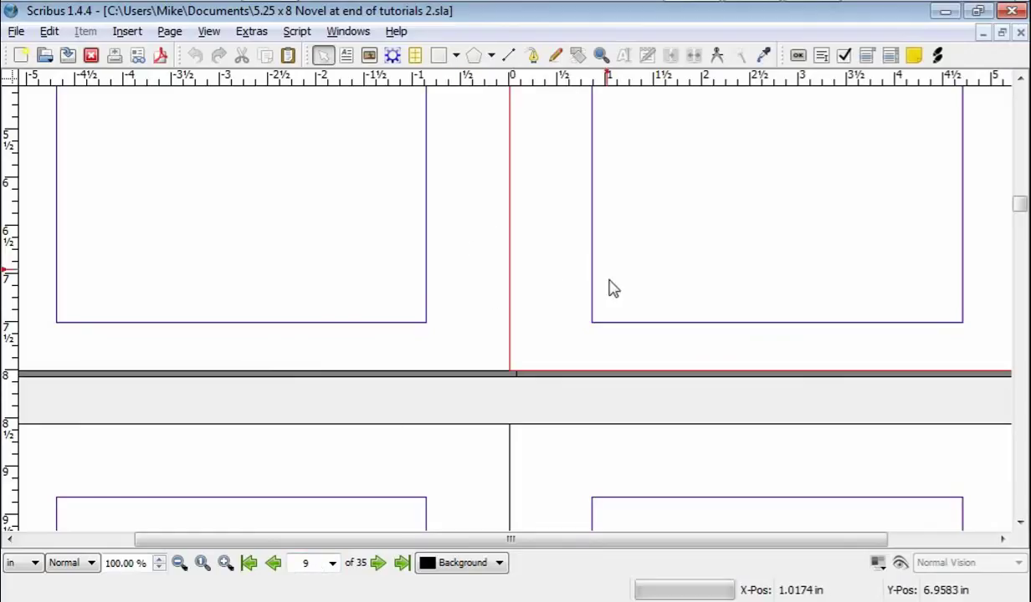
# Step: Scroll down to the pages 12–13 spread and check its headers read 12 and 13
pyautogui.scroll(-5, 617, 292)
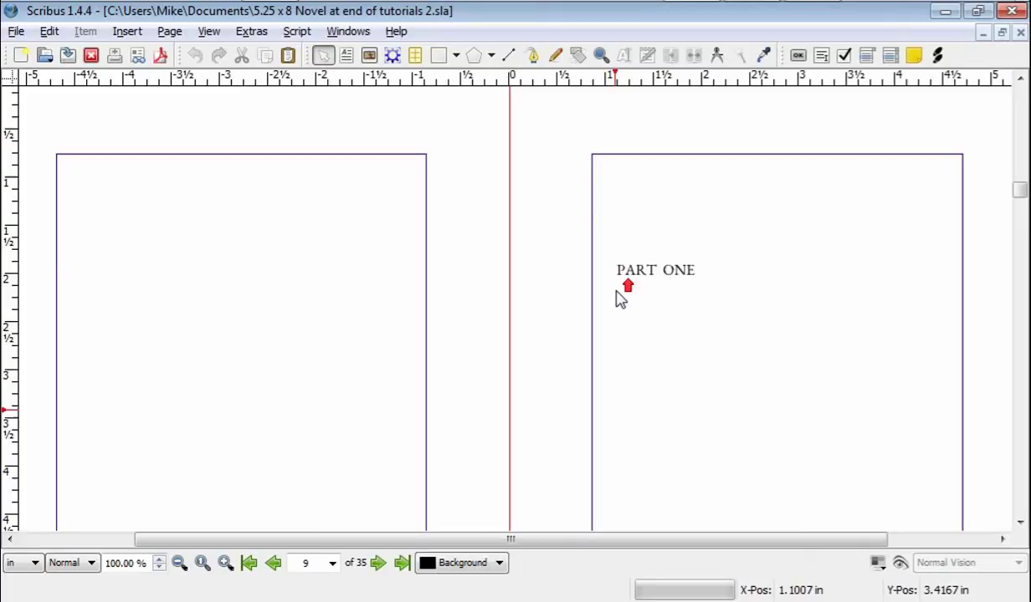
pyautogui.scroll(-5, 659, 271)
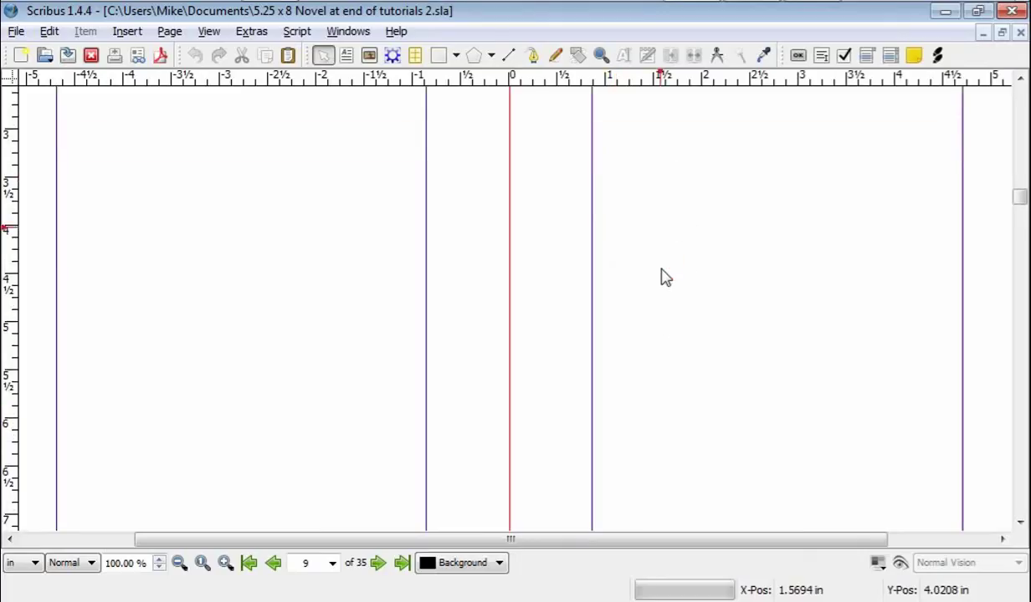
pyautogui.scroll(-4, 661, 293)
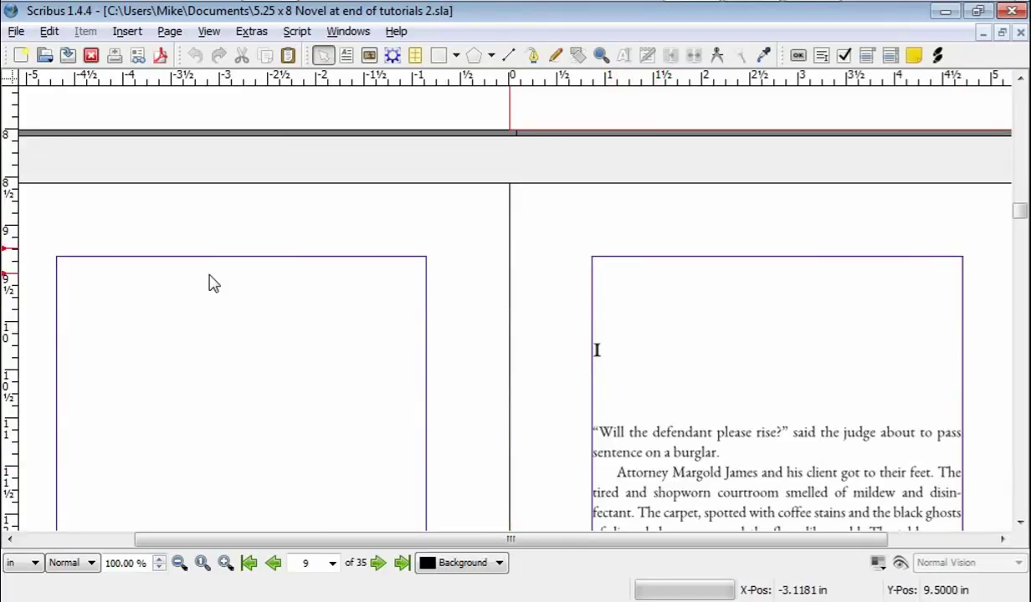
pyautogui.scroll(-1, 209, 283)
pyautogui.scroll(-4, 732, 330)
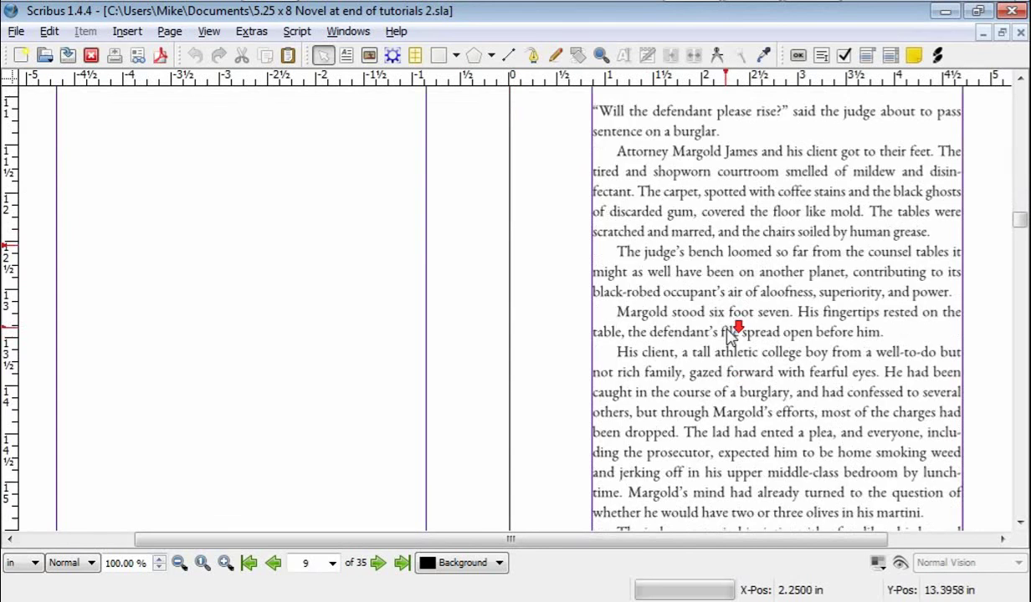
pyautogui.scroll(4, 732, 335)
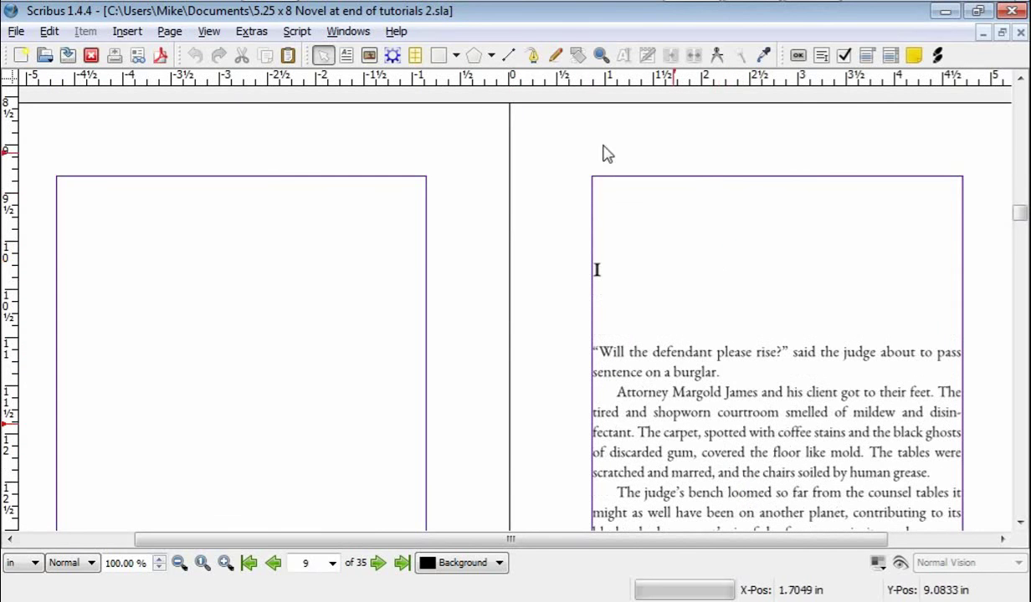
pyautogui.scroll(-2, 730, 301)
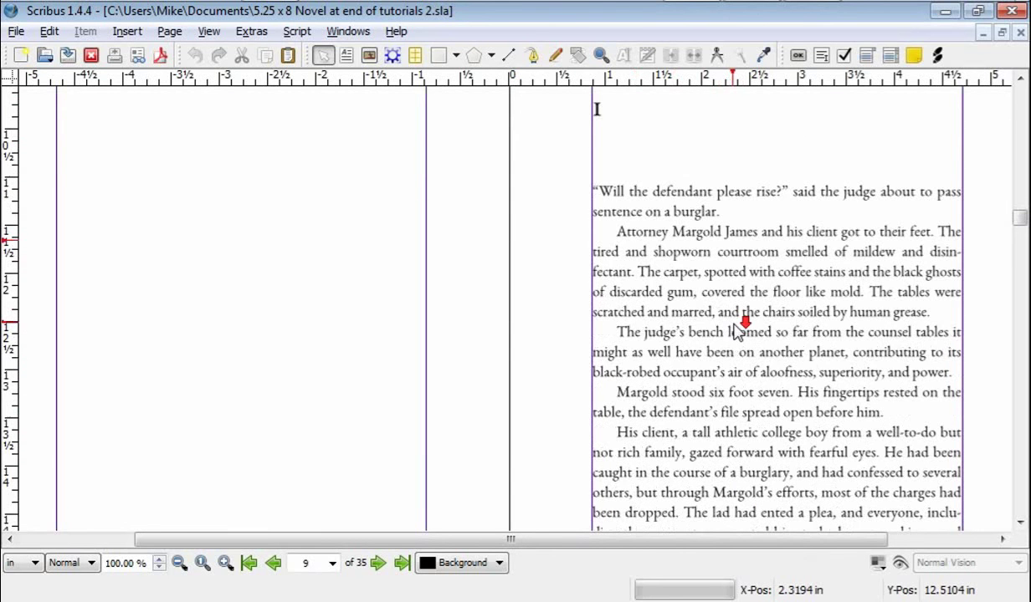
pyautogui.scroll(-2, 738, 356)
pyautogui.scroll(3, 739, 355)
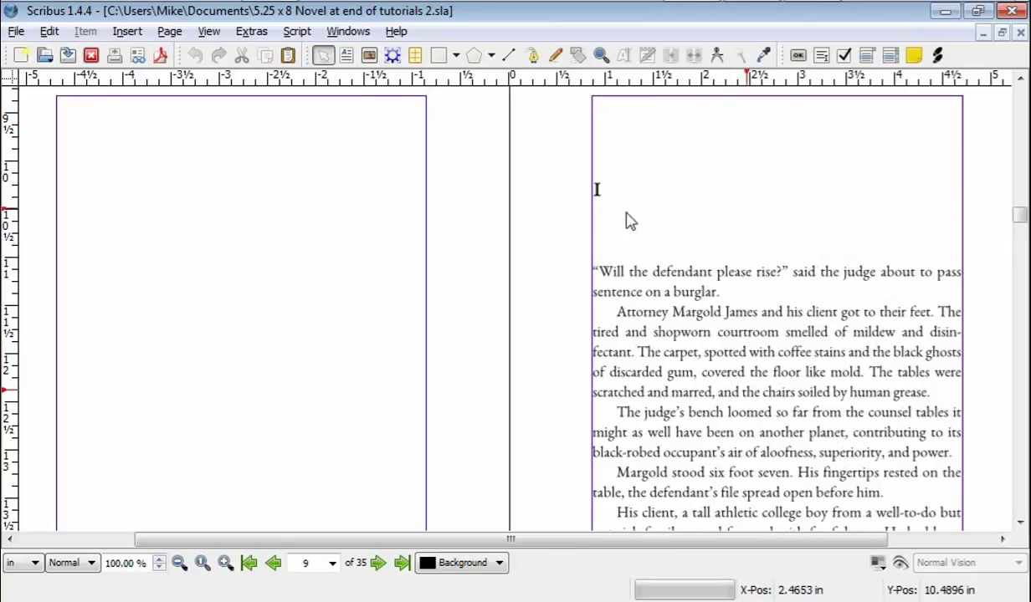
pyautogui.scroll(-5, 766, 453)
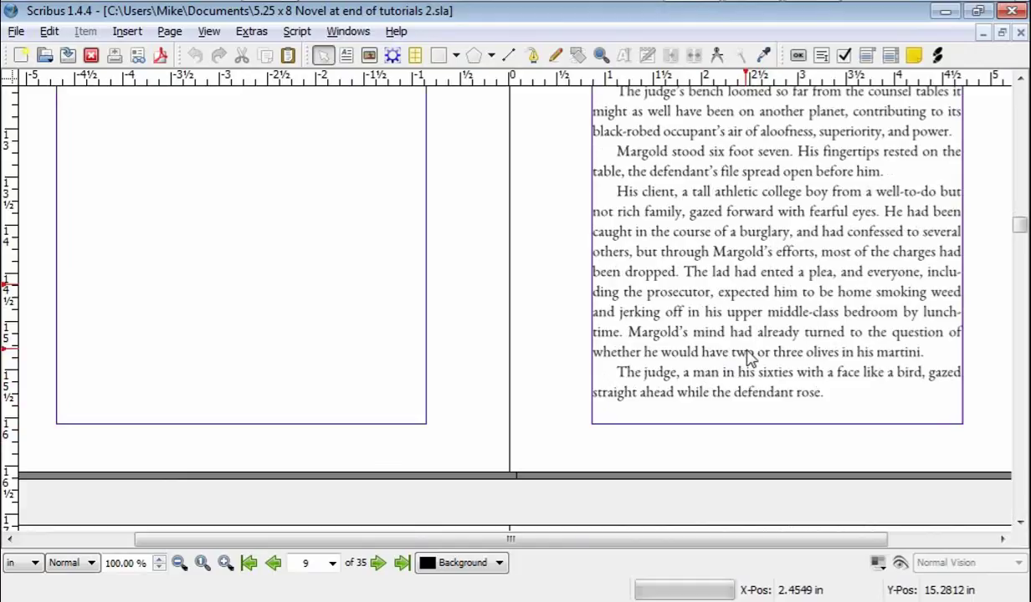
pyautogui.scroll(-4, 736, 360)
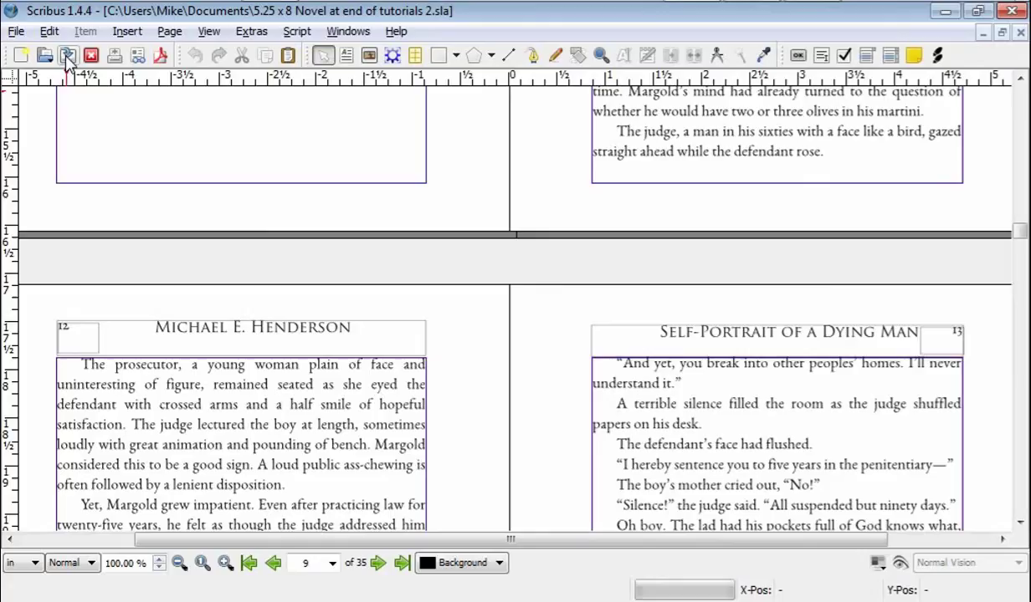
# Step: Open Document Setup at Sections, showing one section for pages 1–35 numbered 1, 2, 3
pyautogui.click(19, 34)
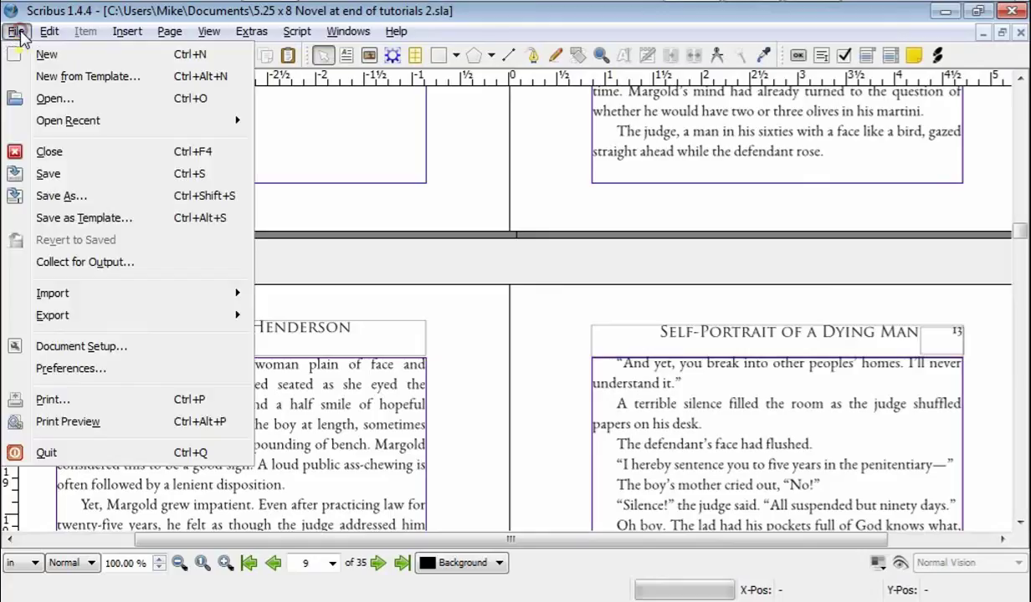
pyautogui.click(55, 351)
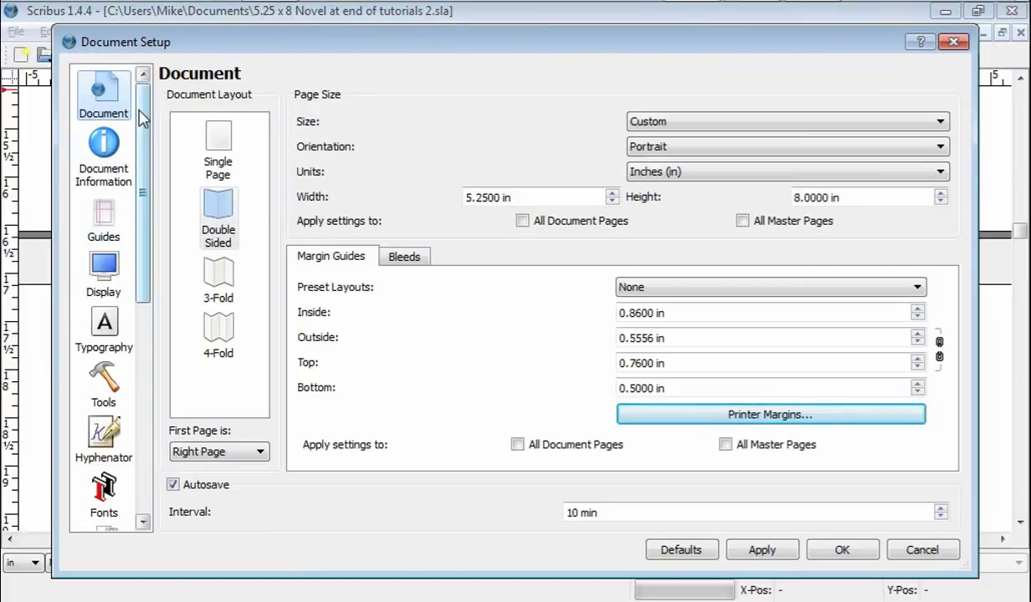
pyautogui.moveTo(140, 120); pyautogui.dragTo(141, 377)
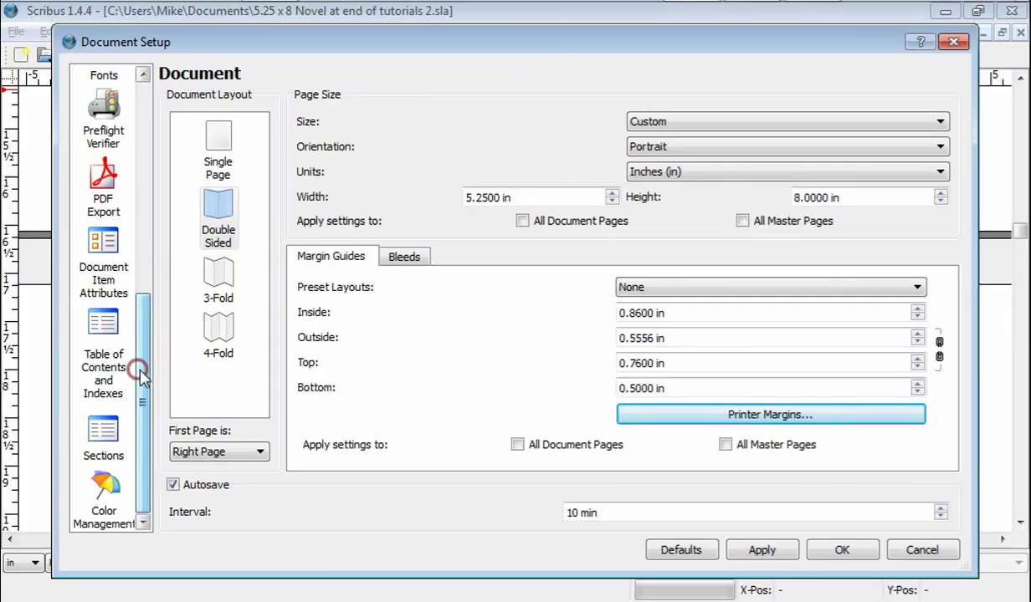
pyautogui.click(104, 438)
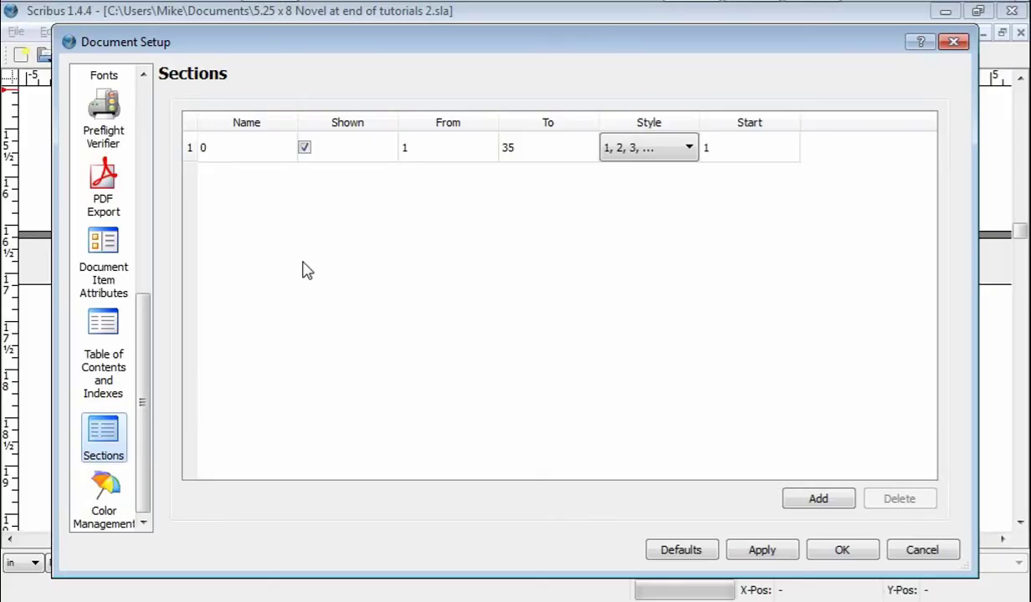
pyautogui.moveTo(306, 269)
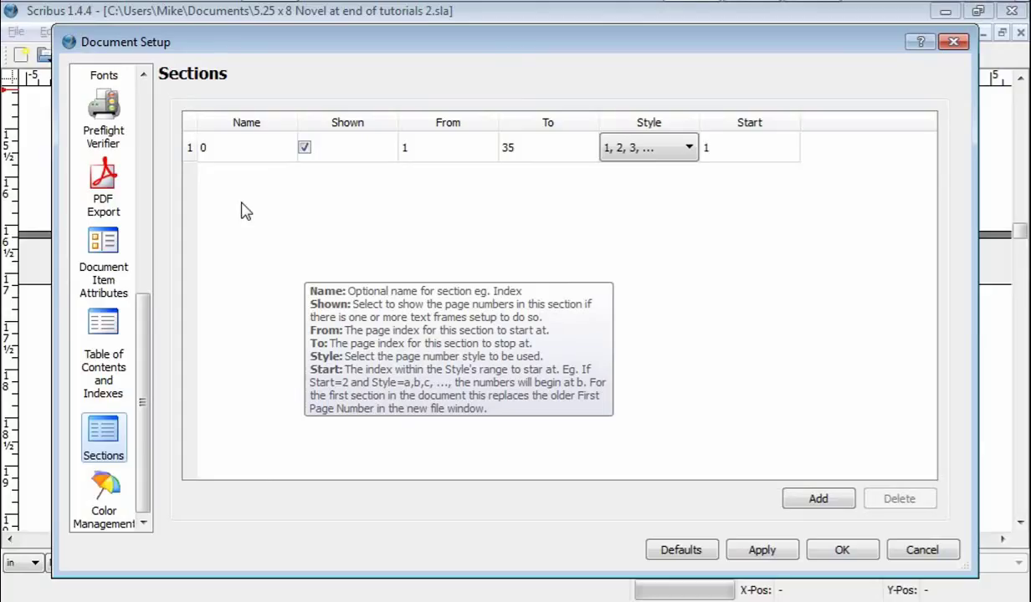
# Step: Rename the section 'First Page' and set its From page to 9
pyautogui.click(235, 151)
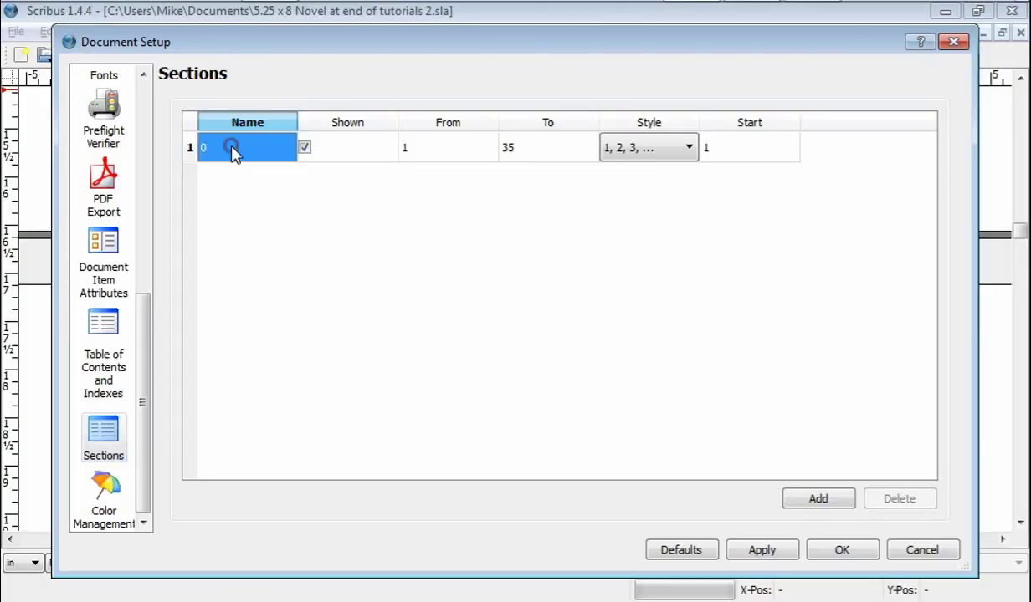
pyautogui.doubleClick(233, 150)
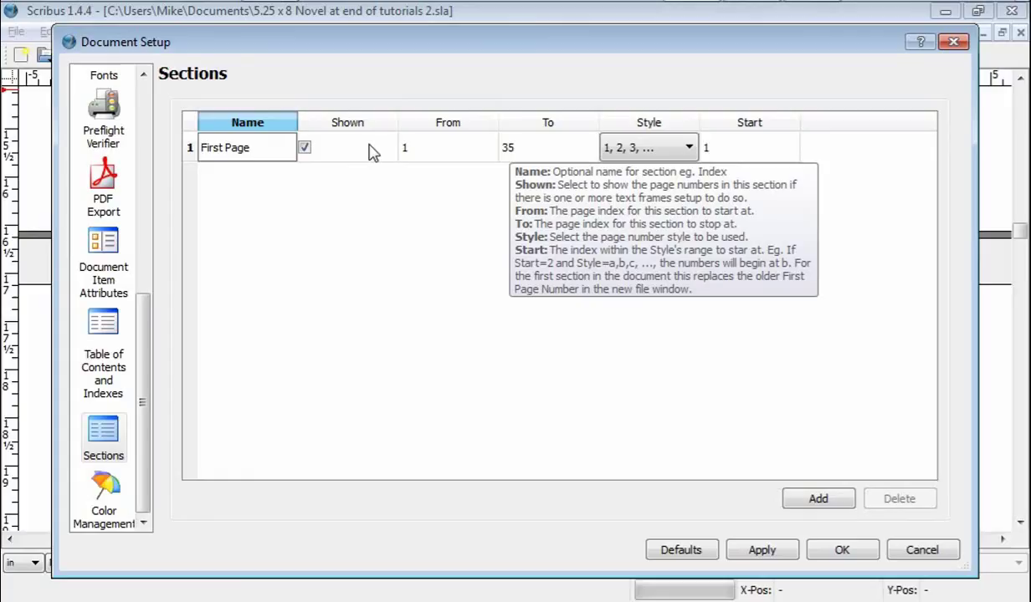
pyautogui.click(435, 156)
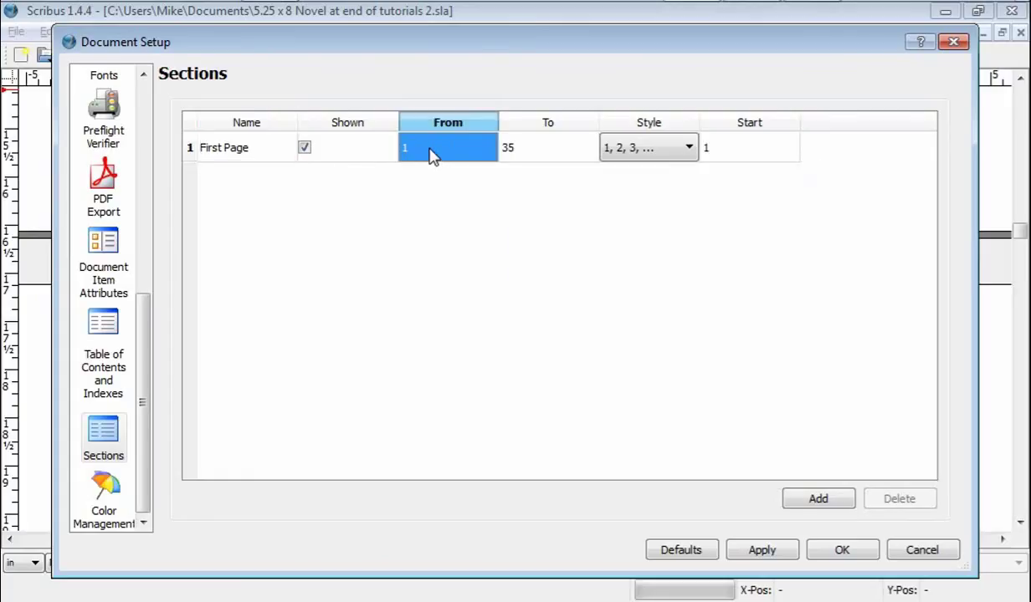
pyautogui.click(428, 151)
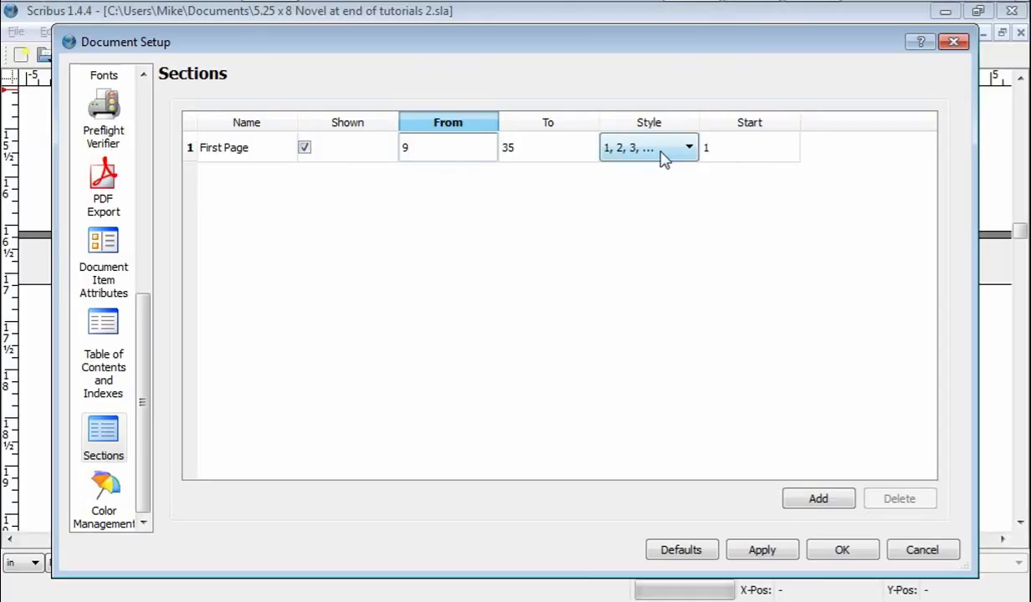
pyautogui.click(691, 150)
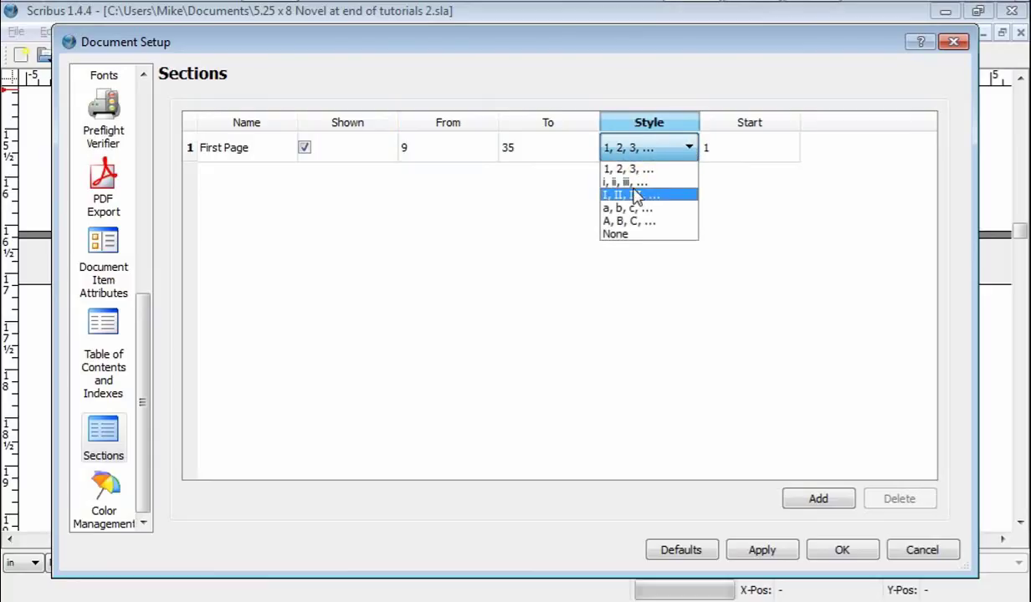
# Step: Keep the 1, 2, 3 style, then apply the section settings and close Document Setup
pyautogui.click(656, 146)
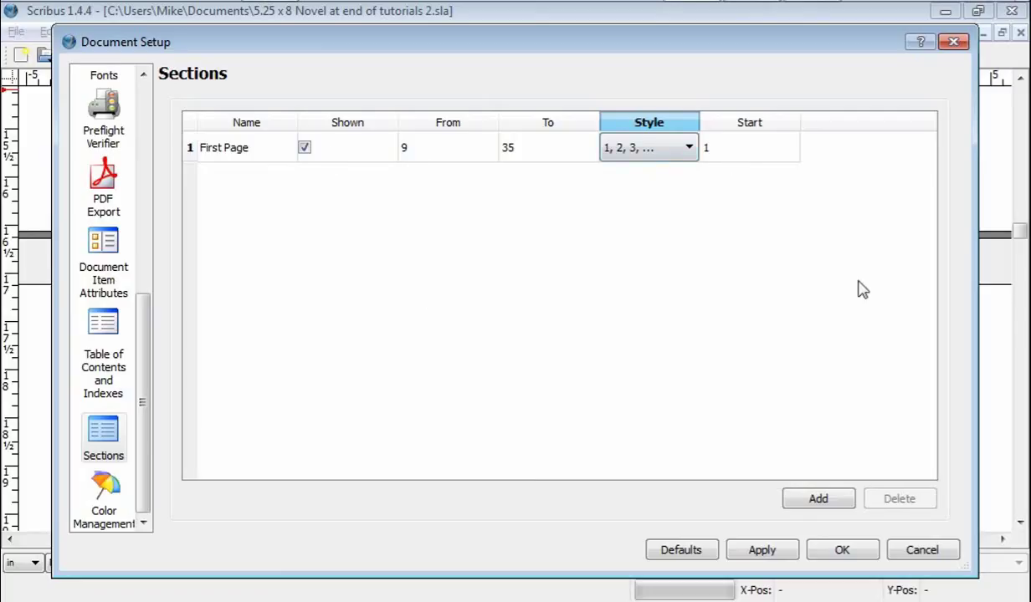
pyautogui.click(755, 552)
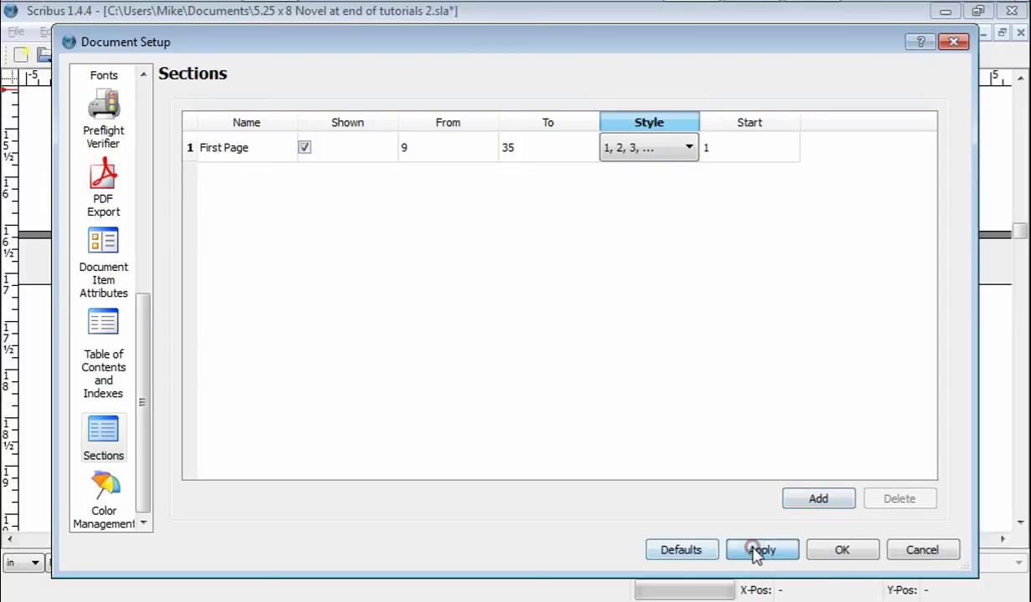
pyautogui.click(839, 550)
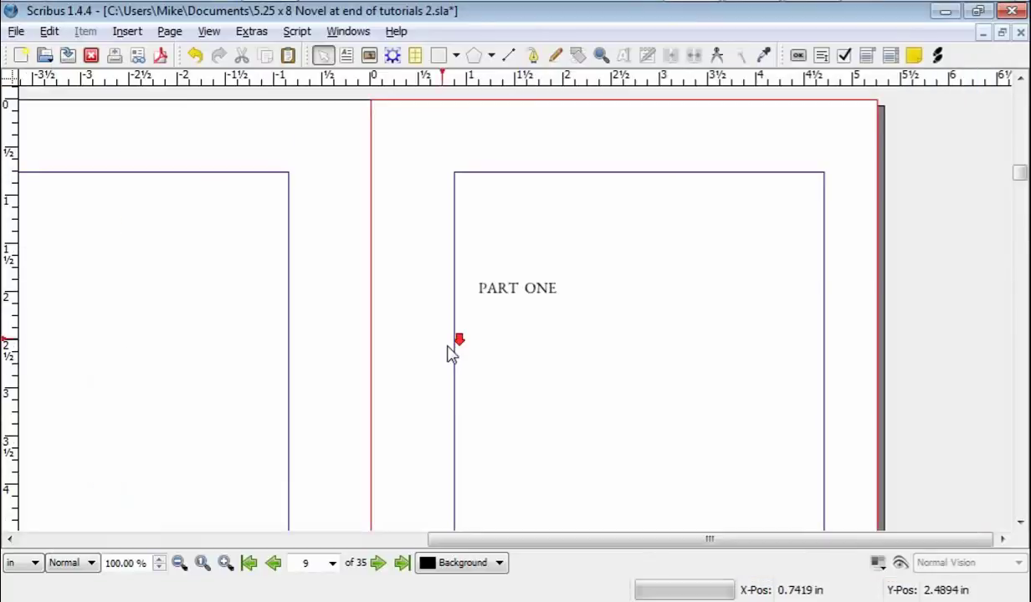
# Step: Scroll past page 9 to confirm the former page 12 header now reads 4
pyautogui.scroll(-10, 451, 352)
pyautogui.scroll(-5, 449, 362)
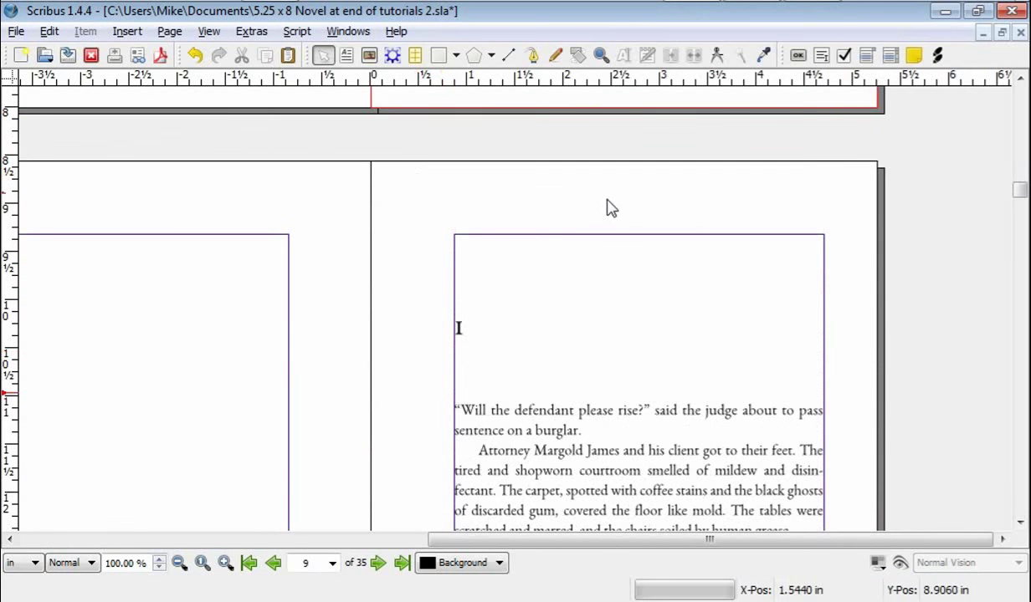
pyautogui.scroll(-5, 514, 334)
pyautogui.scroll(-6, 496, 389)
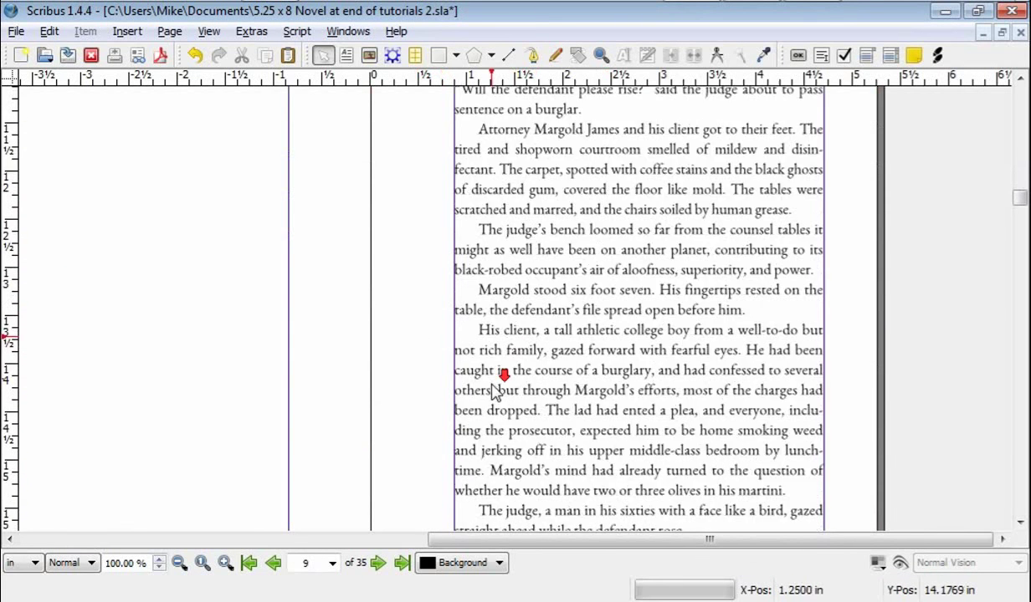
pyautogui.click(555, 543)
pyautogui.moveTo(554, 543); pyautogui.dragTo(396, 543)
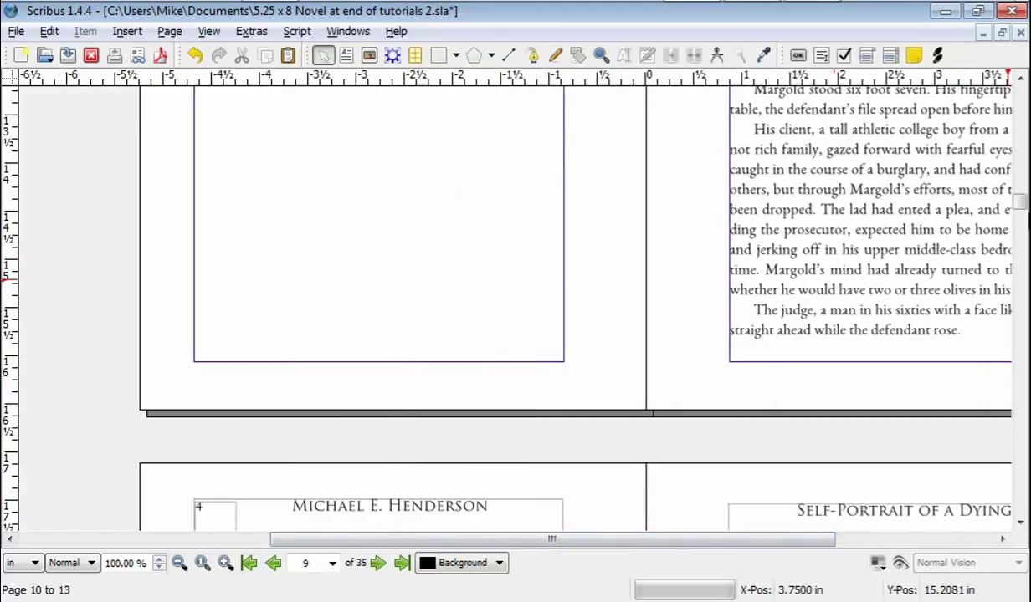
pyautogui.moveTo(1019, 205); pyautogui.dragTo(1019, 209)
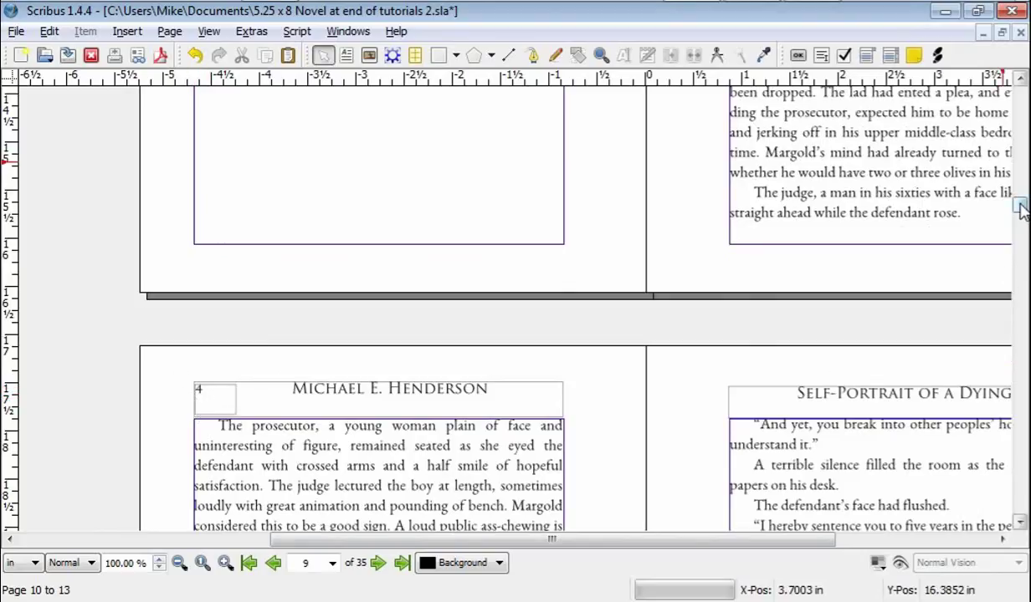
pyautogui.moveTo(1021, 208); pyautogui.dragTo(1022, 492)
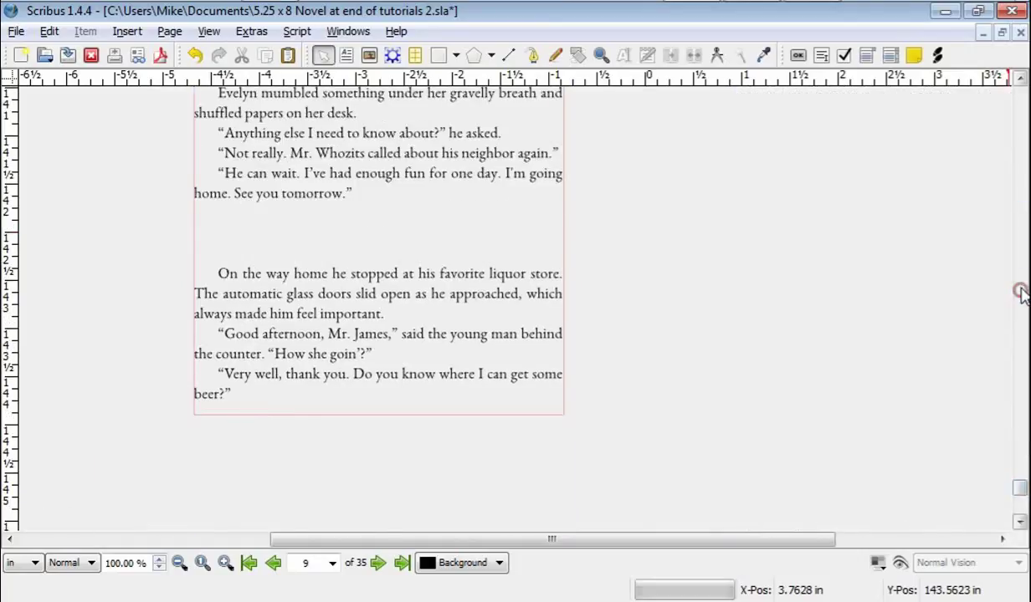
# Step: Jump to the document's end and confirm the final pages are numbered 26 and 27
pyautogui.scroll(5, 1021, 292)
pyautogui.click(1022, 214)
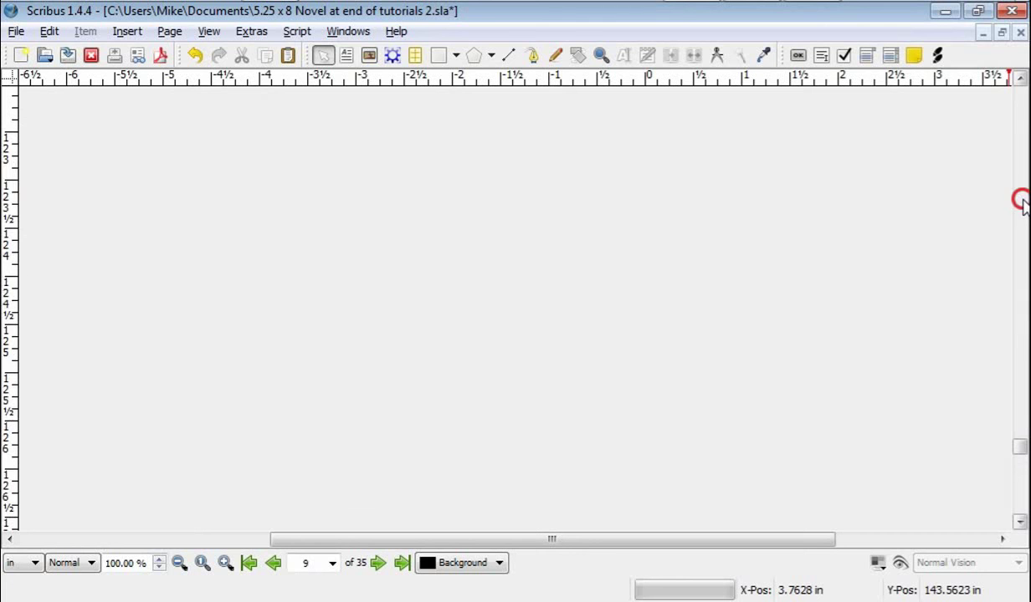
pyautogui.click(1026, 400)
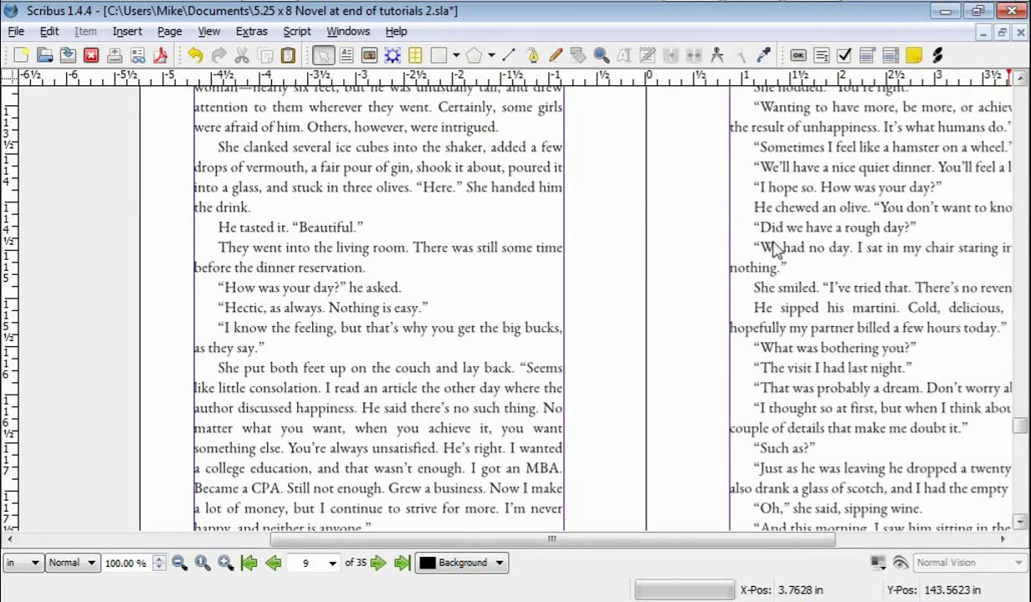
pyautogui.scroll(4, 753, 258)
pyautogui.scroll(4, 763, 266)
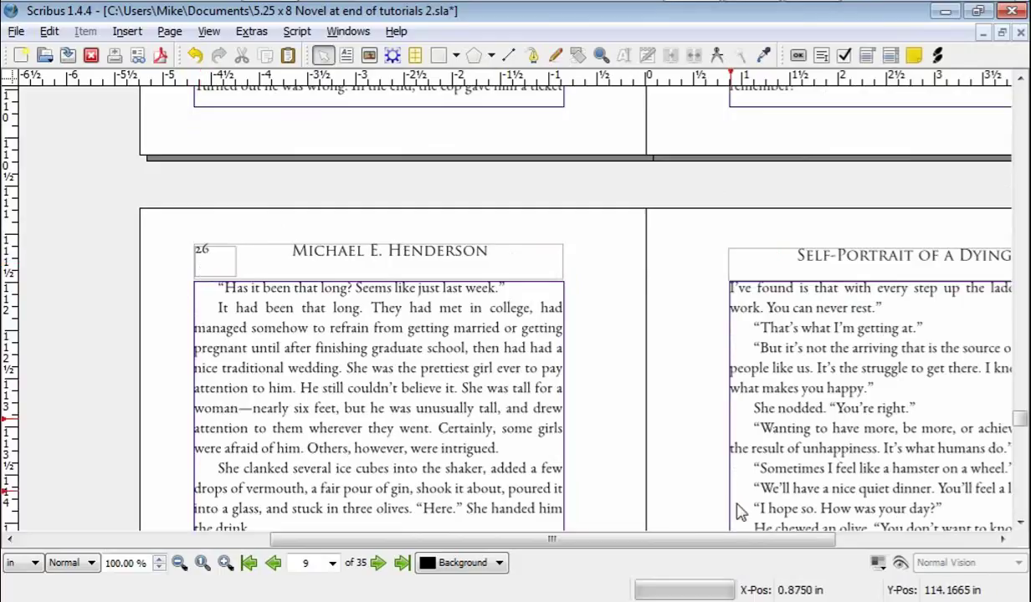
pyautogui.moveTo(736, 541); pyautogui.dragTo(853, 548)
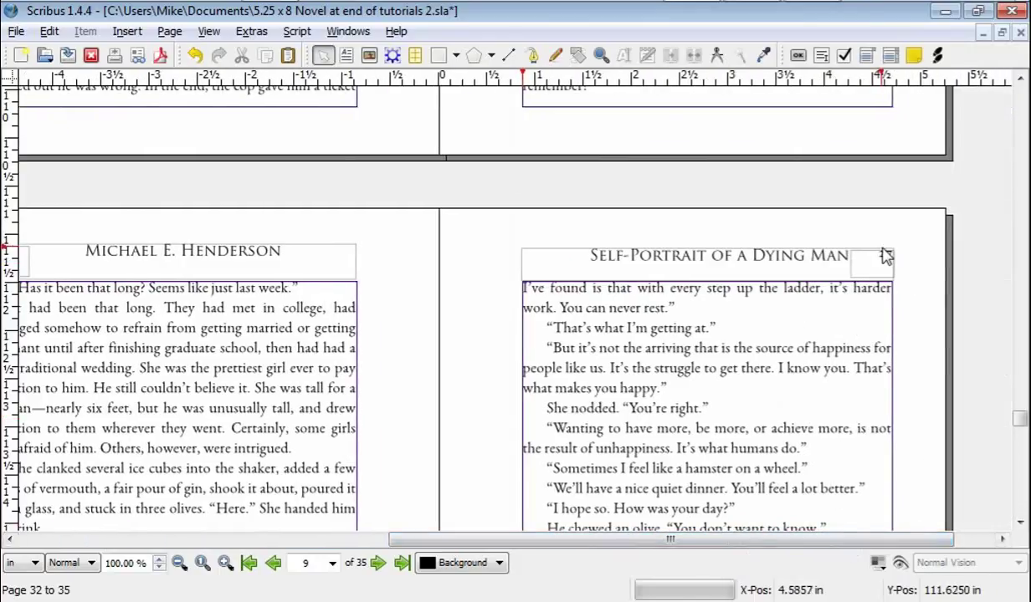